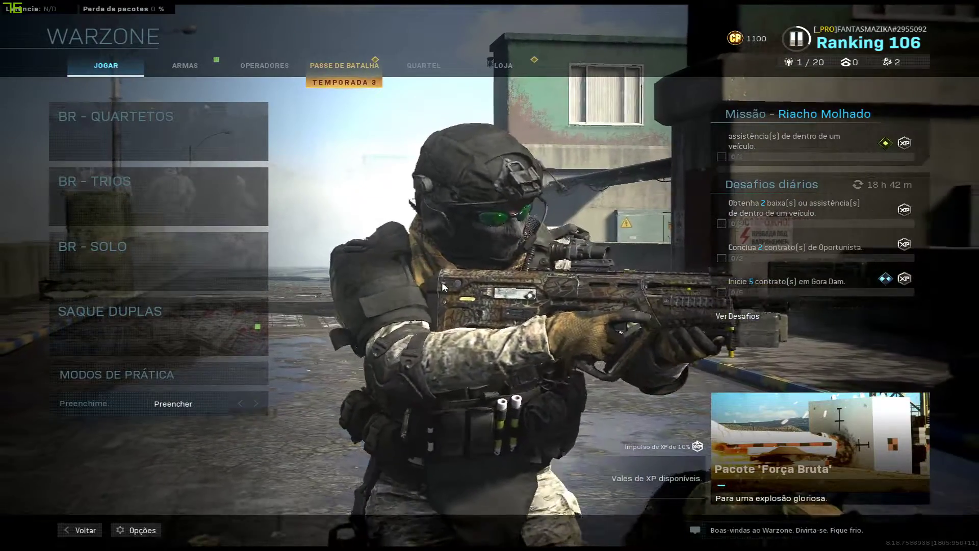
# Switch to the NVIDIA Control Panel and open the display resolution settings (Alterar a resolução)
pyautogui.press('super')
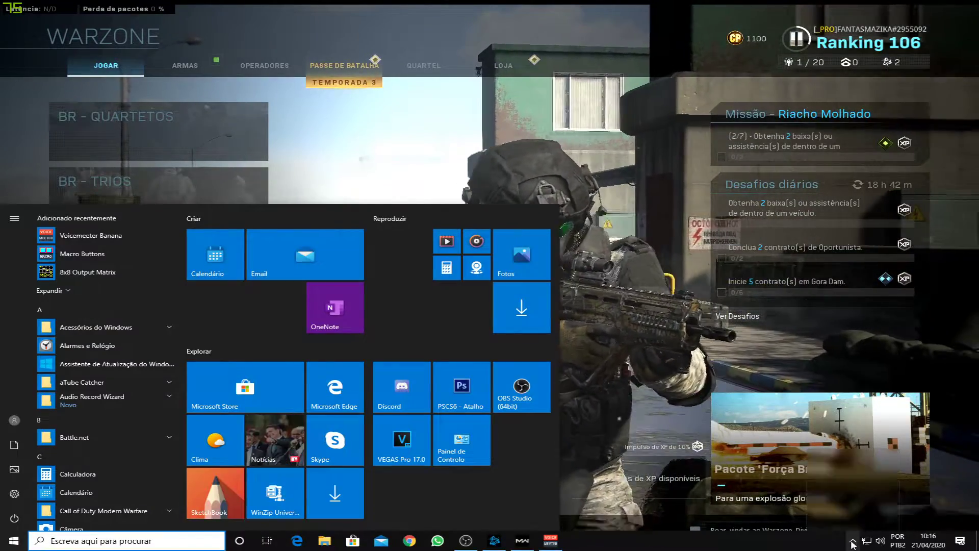
pyautogui.click(853, 540)
pyautogui.press('Escape')
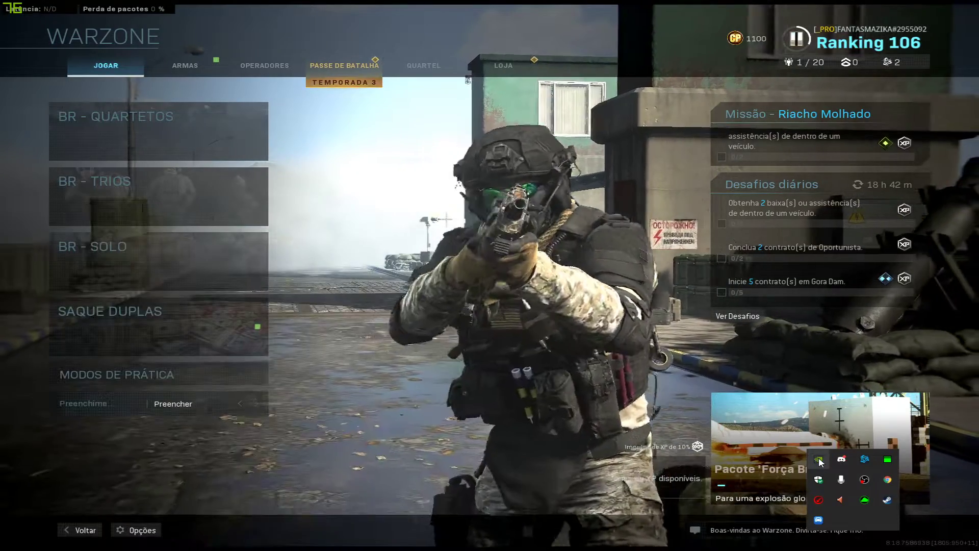
pyautogui.doubleClick(818, 460)
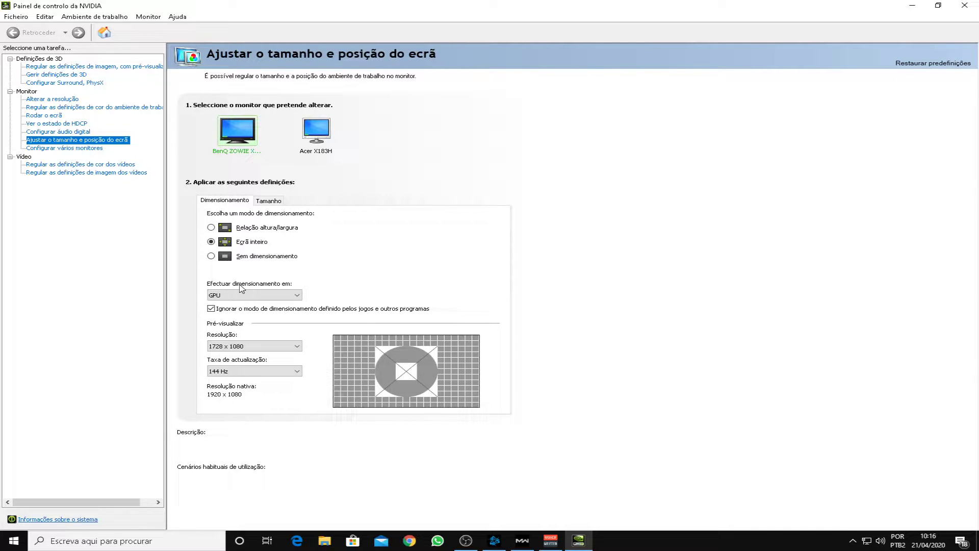
pyautogui.click(57, 83)
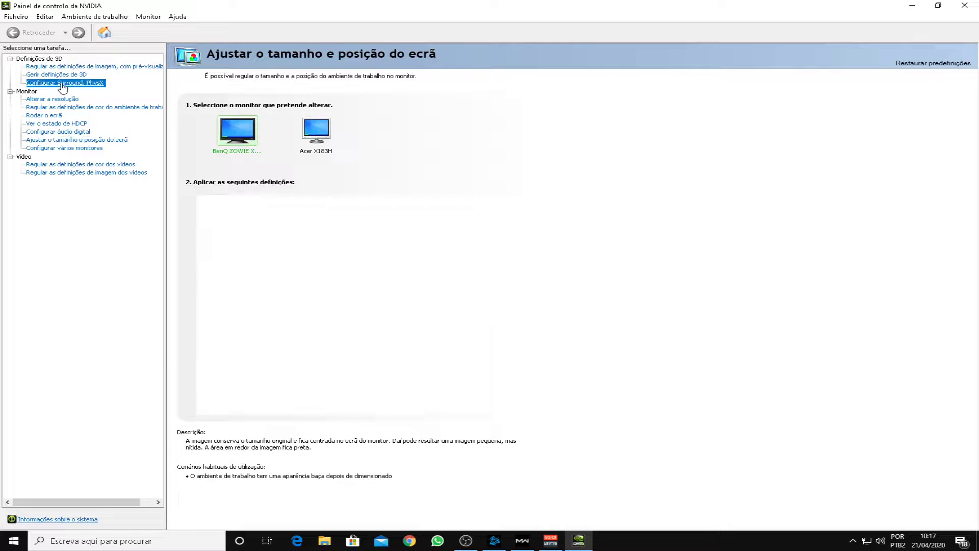
pyautogui.click(45, 100)
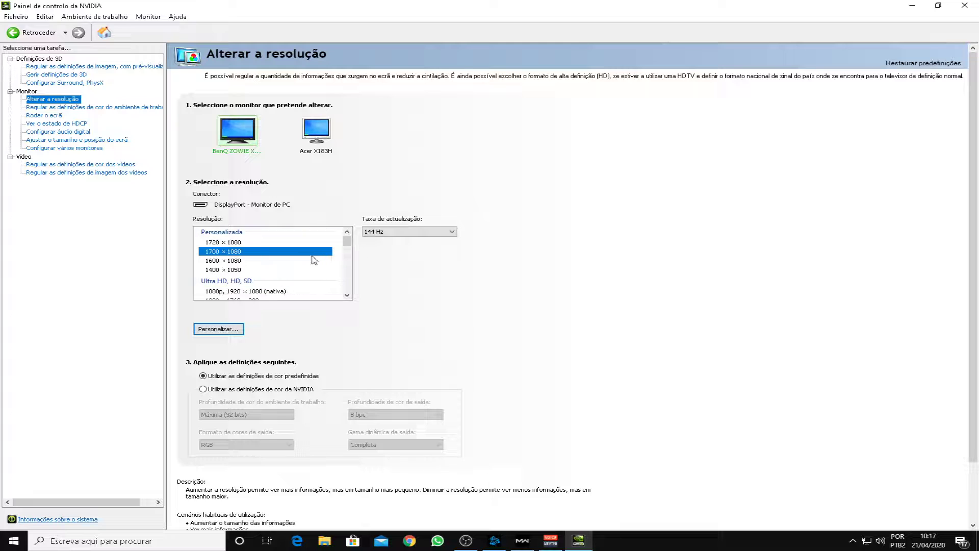
# Examine the horizontal pixels and refresh rate fields for a custom resolution without creating one
pyautogui.click(228, 331)
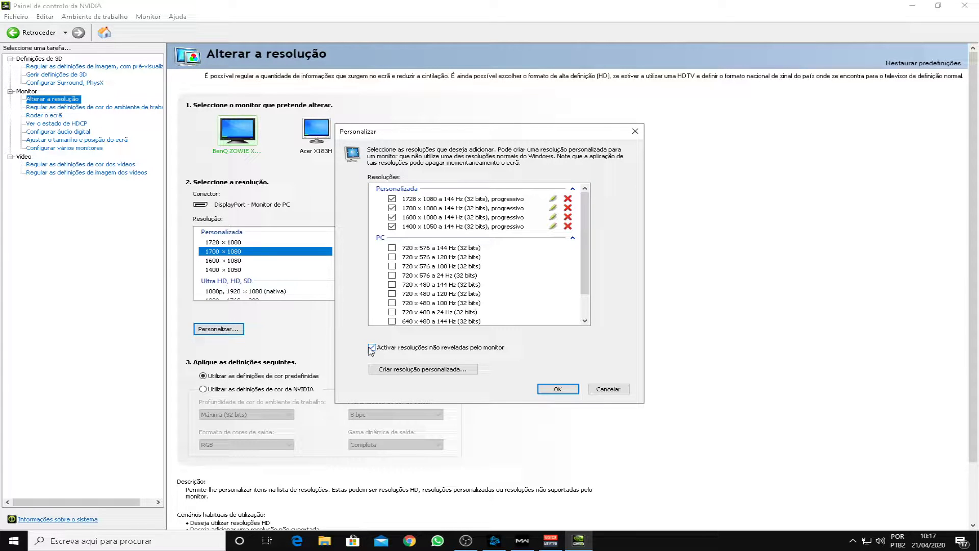
pyautogui.click(431, 373)
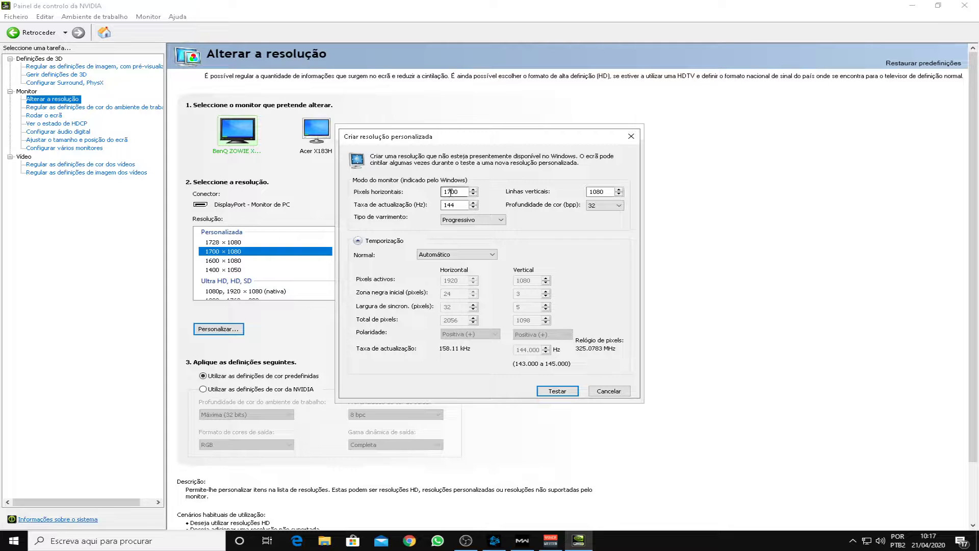
pyautogui.press('Tab')
pyautogui.click(462, 205)
pyautogui.click(608, 391)
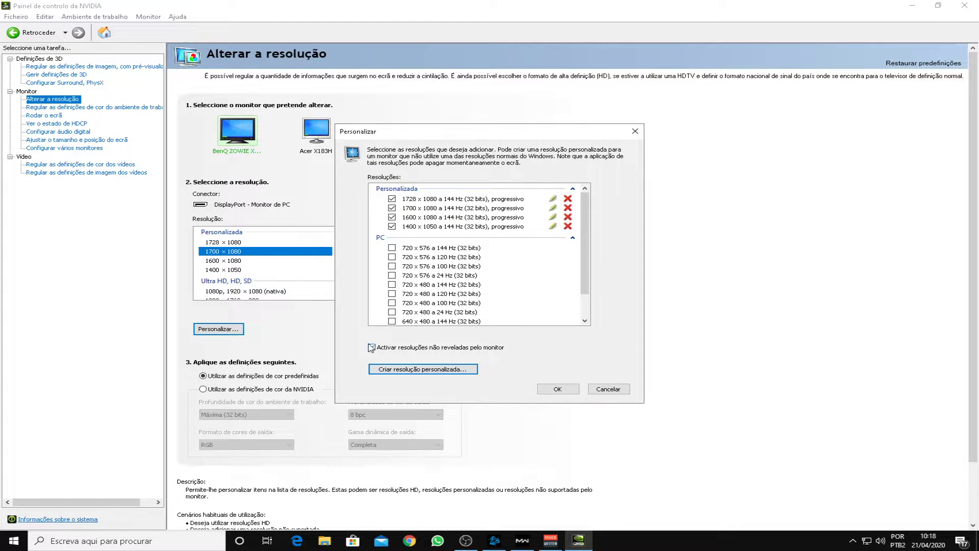
pyautogui.click(557, 389)
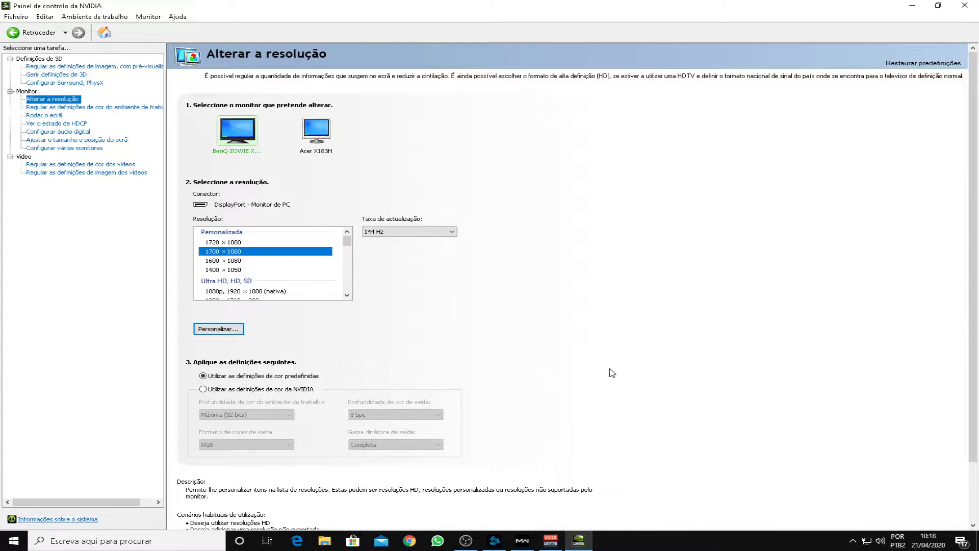
# Select the custom 1700 × 1080 resolution for the BenQ ZOWIE monitor, apply it and keep the changes
pyautogui.click(227, 261)
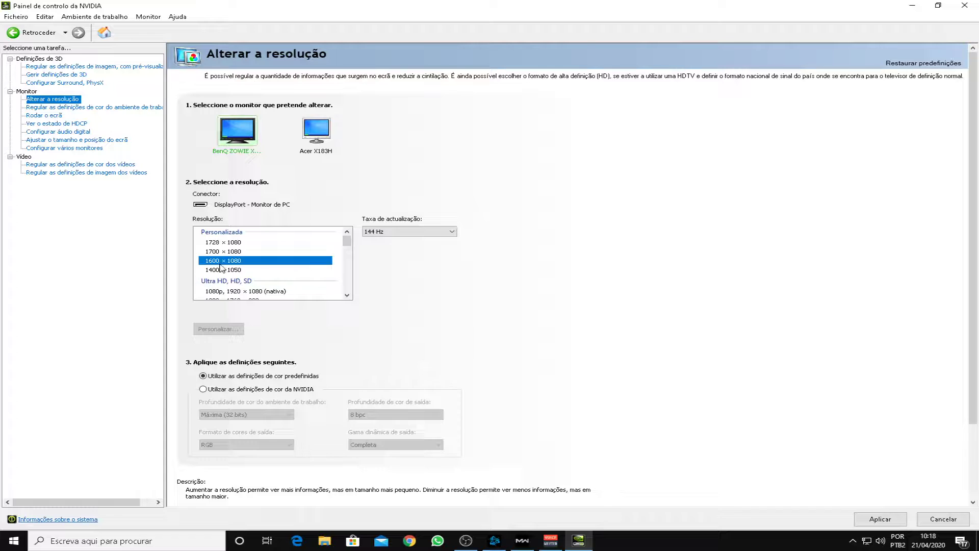
pyautogui.click(227, 252)
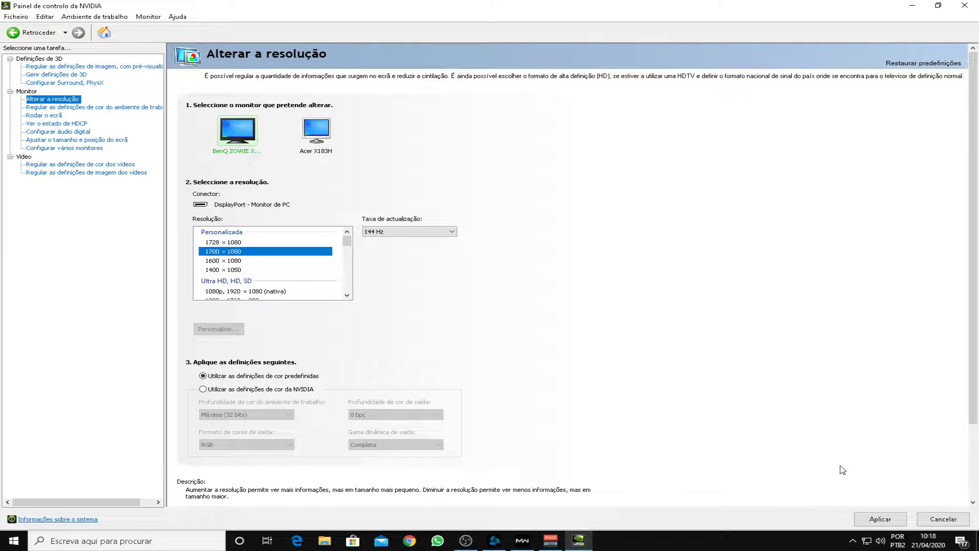
pyautogui.click(884, 520)
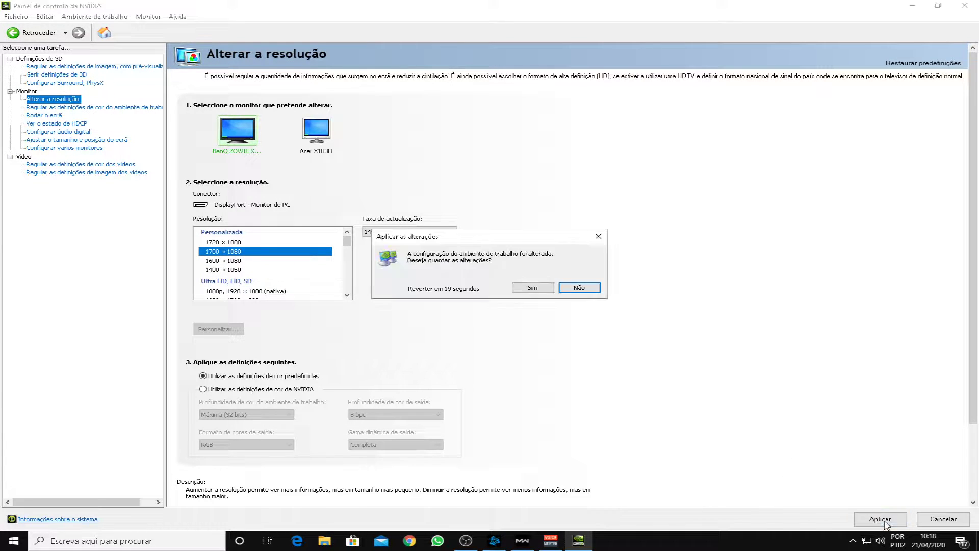
pyautogui.click(539, 290)
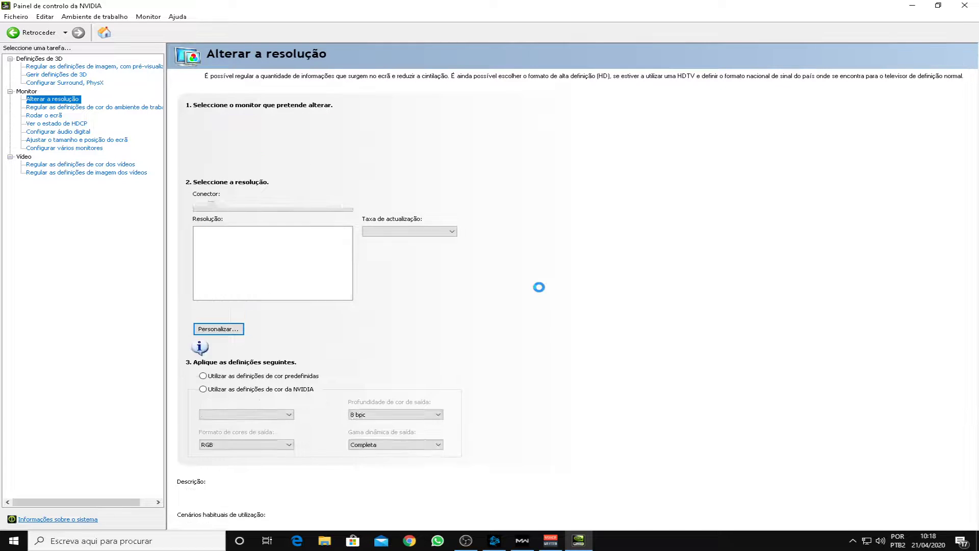
# Set the desktop scaling mode to Ecrã inteiro, apply it and close the NVIDIA Control Panel
pyautogui.click(46, 132)
pyautogui.click(50, 140)
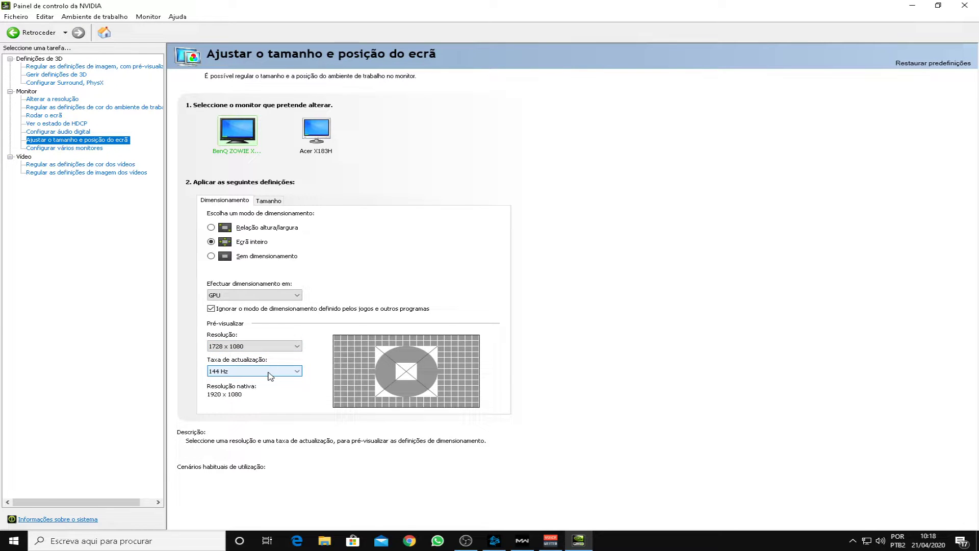
pyautogui.click(211, 256)
pyautogui.click(211, 241)
pyautogui.click(880, 519)
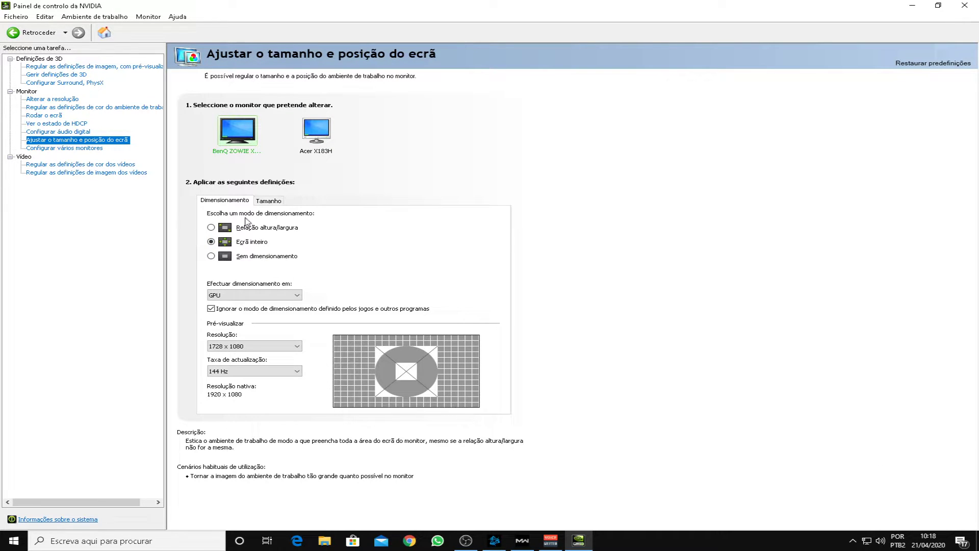
pyautogui.click(965, 6)
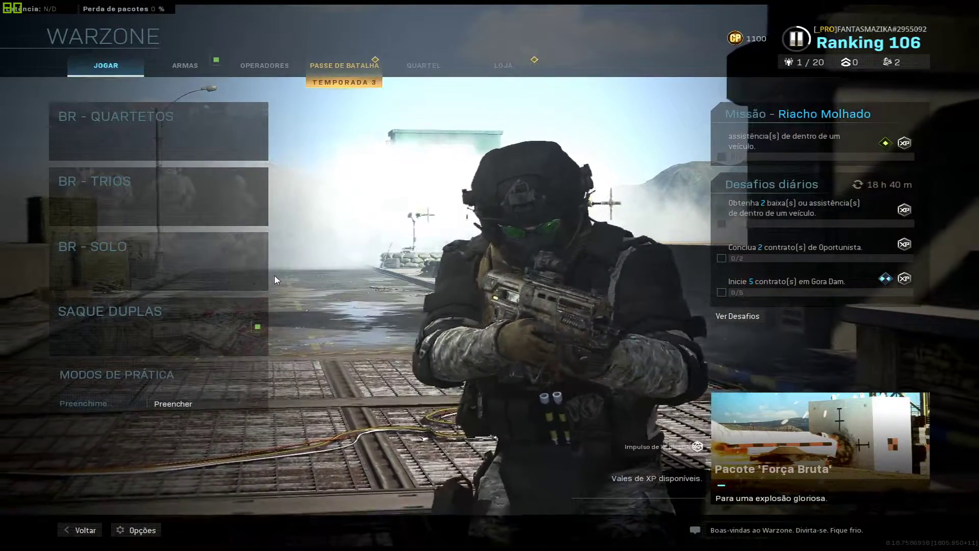
# Set the game's display mode to Tela cheia in the graphics options
pyautogui.click(137, 531)
pyautogui.click(286, 69)
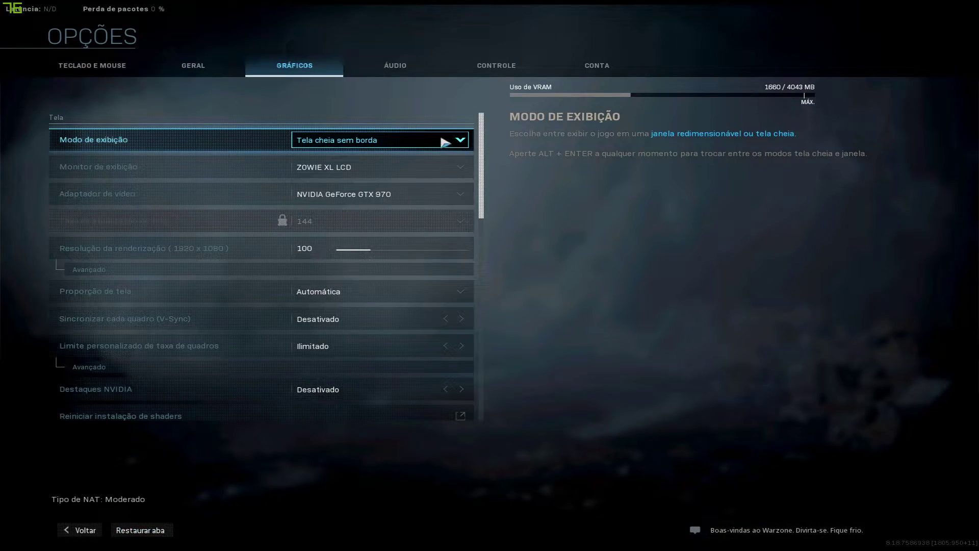
pyautogui.click(457, 140)
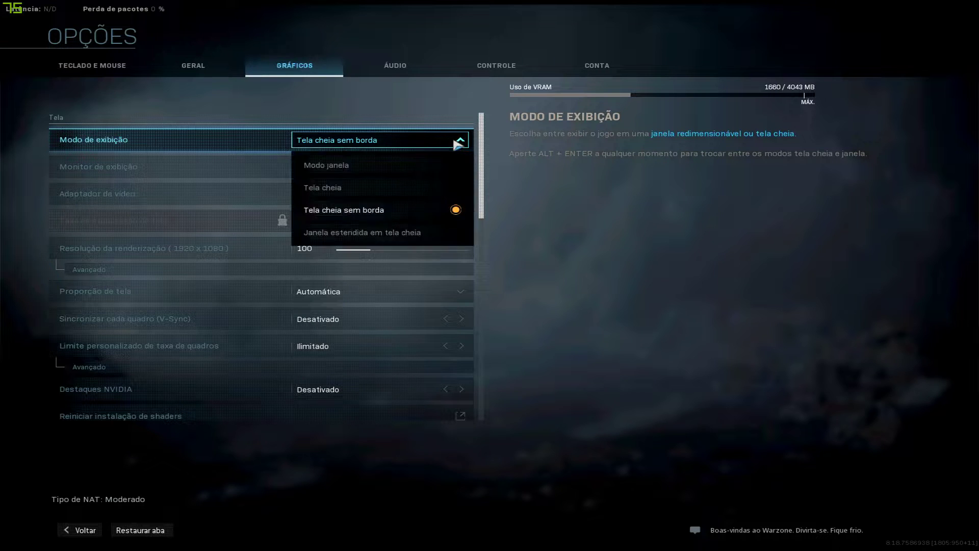
pyautogui.click(334, 197)
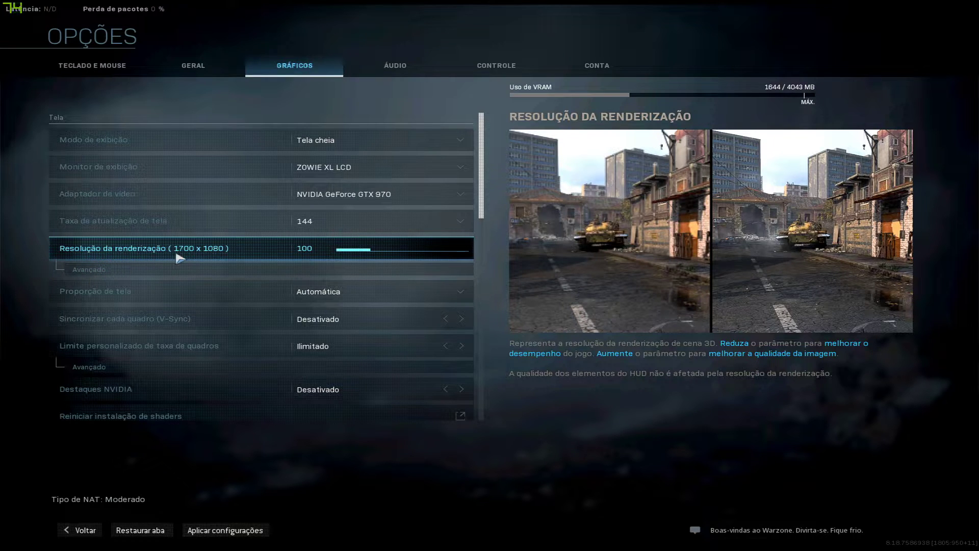
# Expand the advanced render resolution settings, keep the display resolution at 1700x1080 and apply the configuration
pyautogui.click(107, 276)
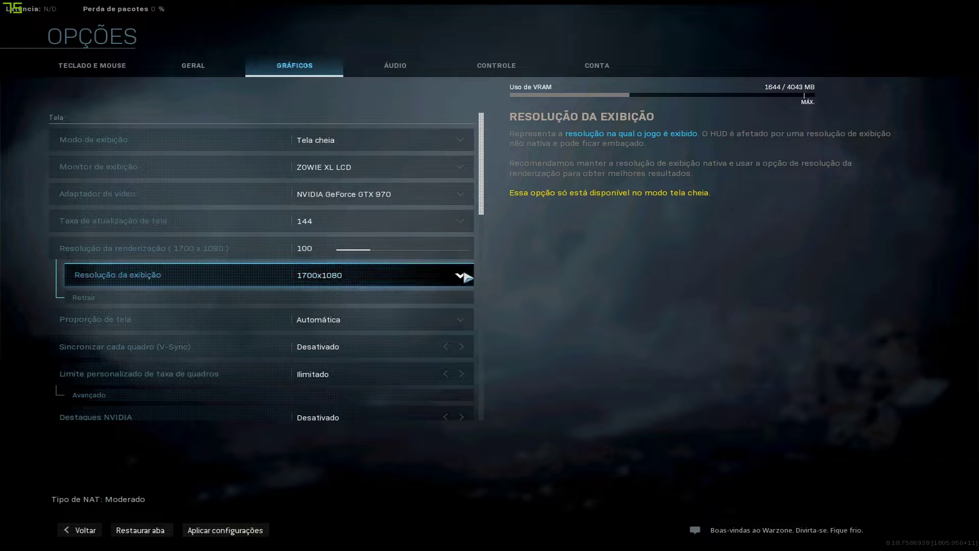
pyautogui.click(460, 274)
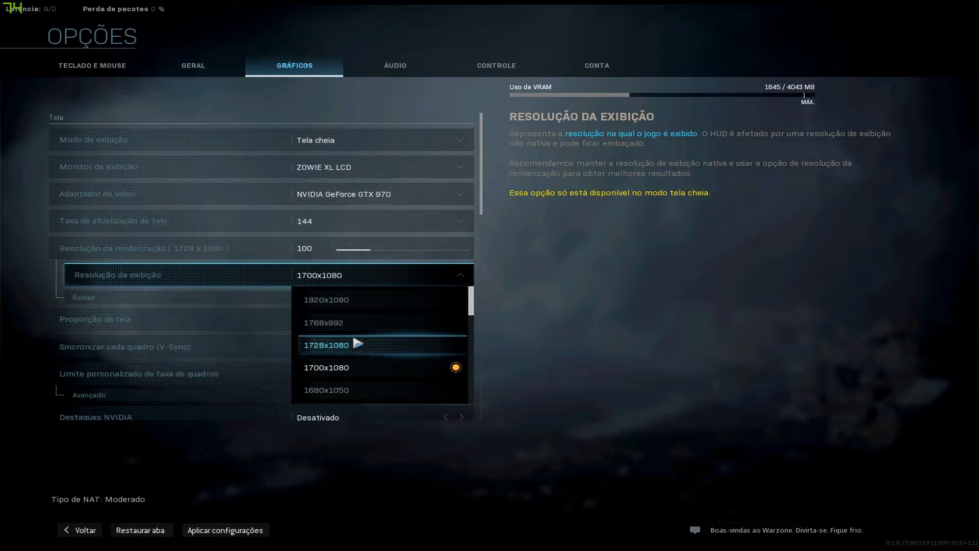
pyautogui.scroll(-1, 366, 389)
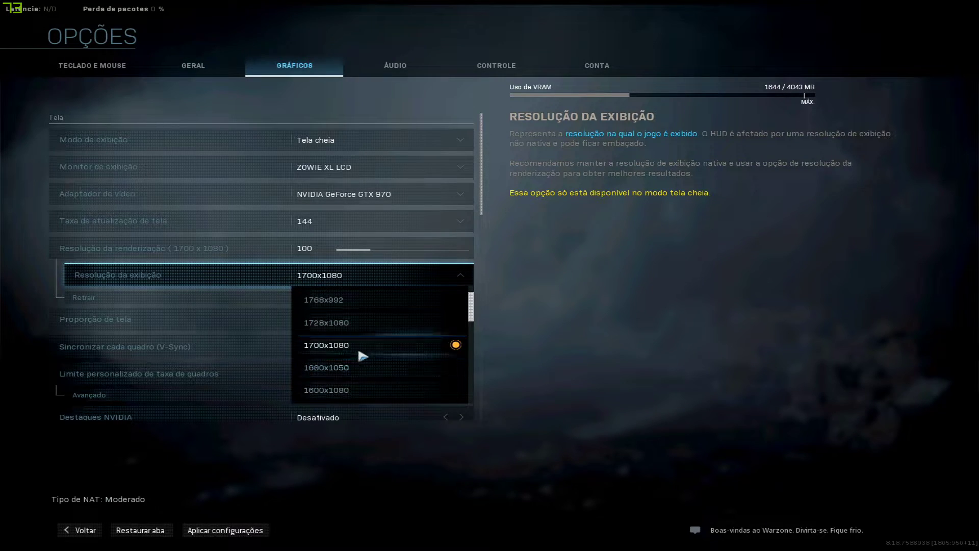
pyautogui.click(452, 273)
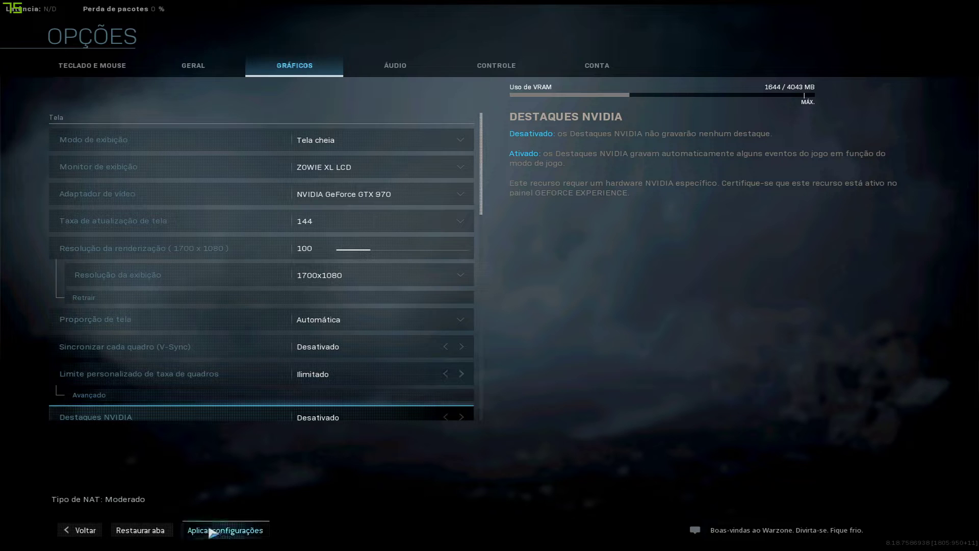
pyautogui.click(213, 532)
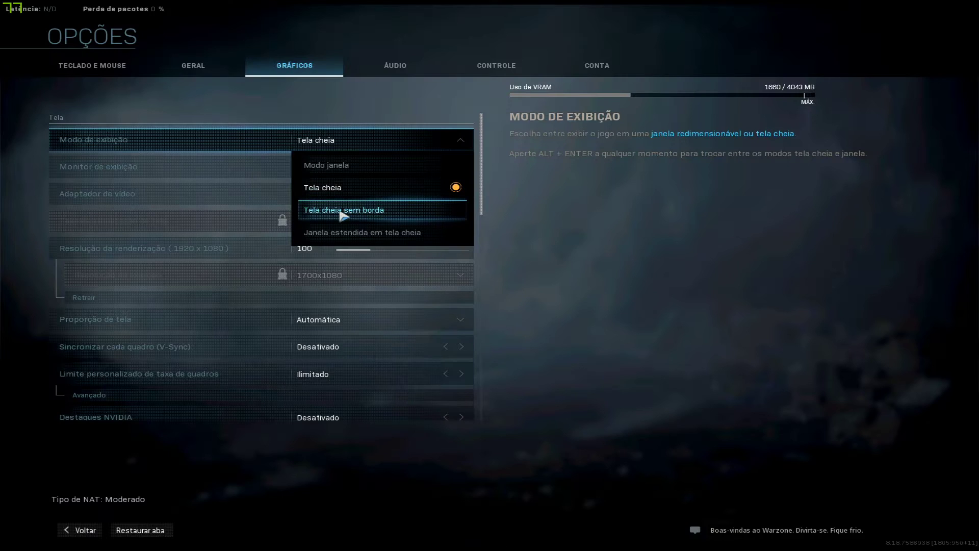
# Set the display mode to Tela cheia sem borda, apply it and leave the game options
pyautogui.click(354, 212)
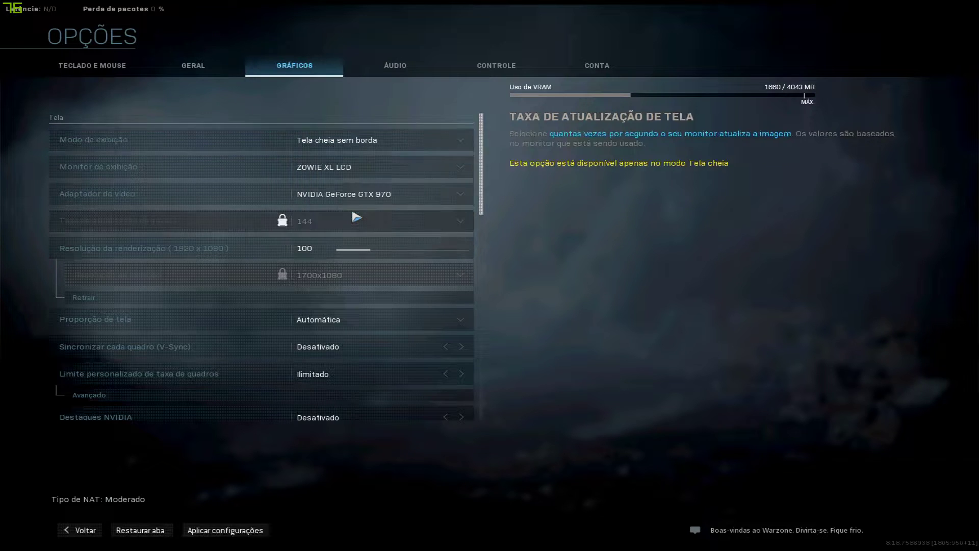
pyautogui.click(217, 534)
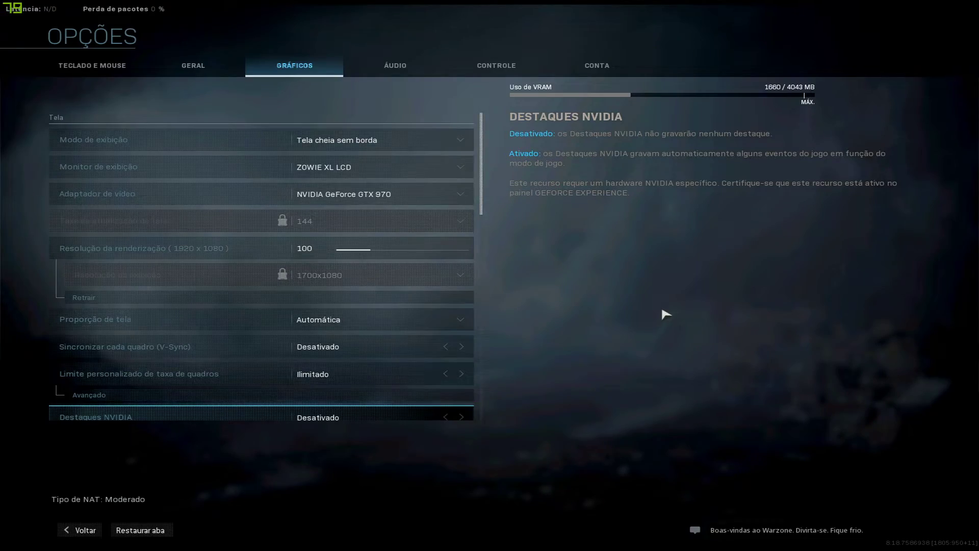
pyautogui.press('Escape')
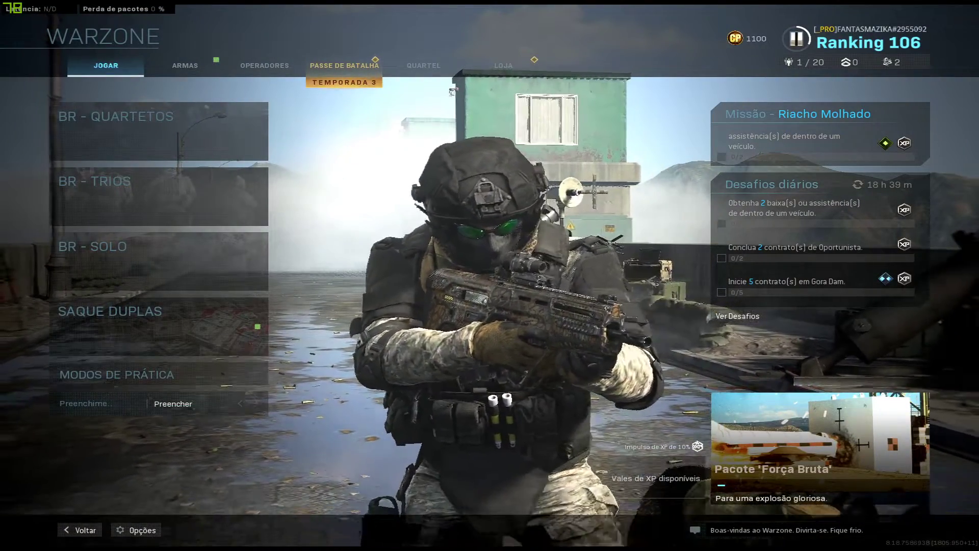
pyautogui.press('Down')
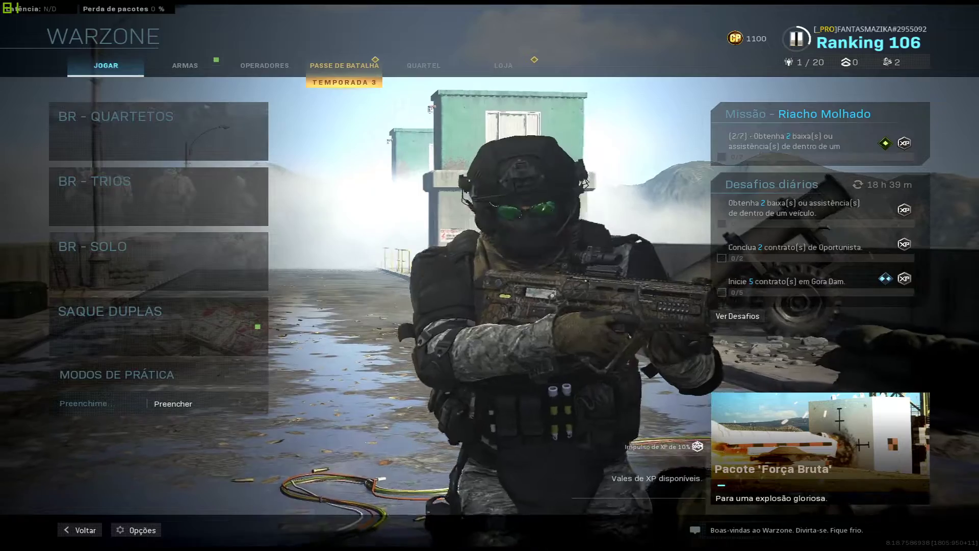
# Switch to File Explorer and open the players folder inside Documentos > Call of Duty Modern Warfare
pyautogui.hotkey('alt', 'Tab')
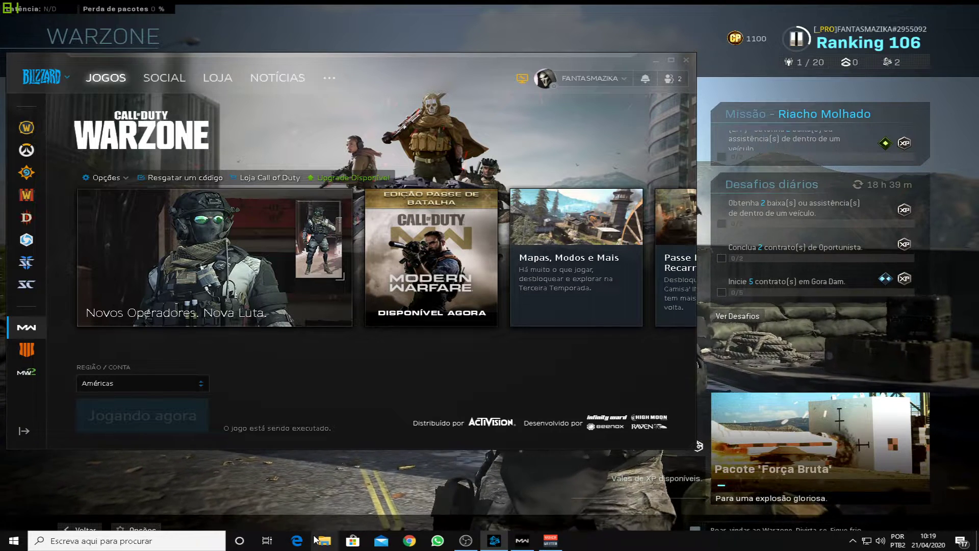
pyautogui.click(324, 541)
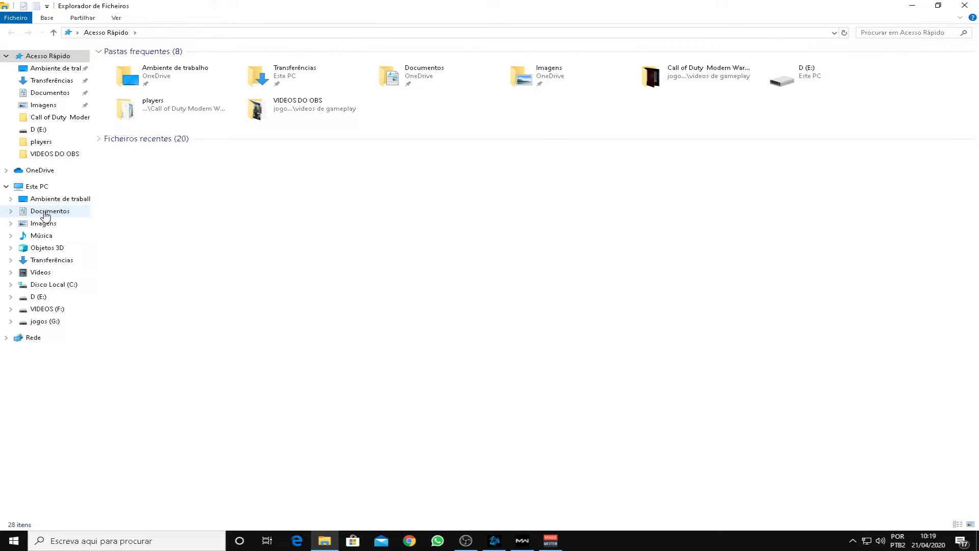
pyautogui.click(70, 213)
pyautogui.click(145, 65)
pyautogui.doubleClick(147, 67)
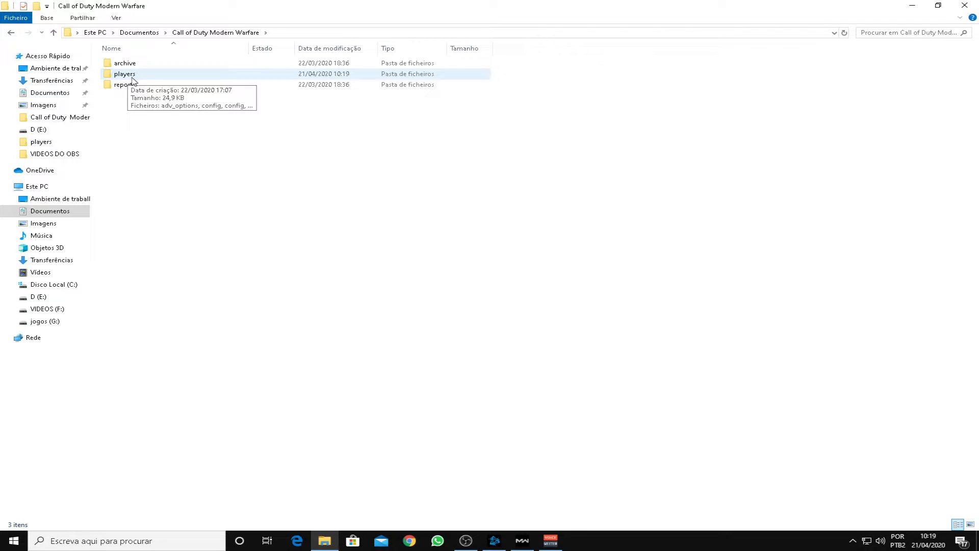
pyautogui.doubleClick(132, 77)
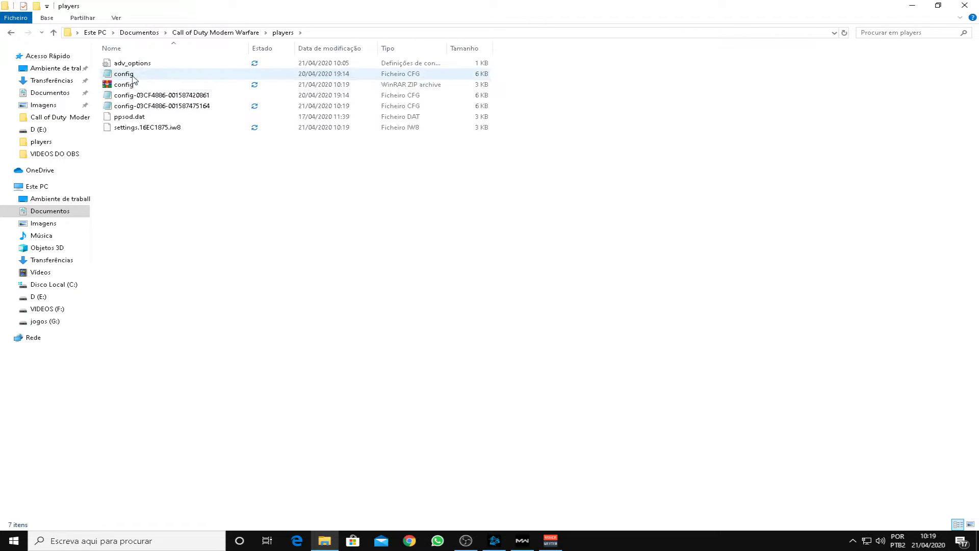
# Ensure the config CFG file has the read-only attribute (Só de leitura) enabled and accept its properties
pyautogui.rightClick(133, 77)
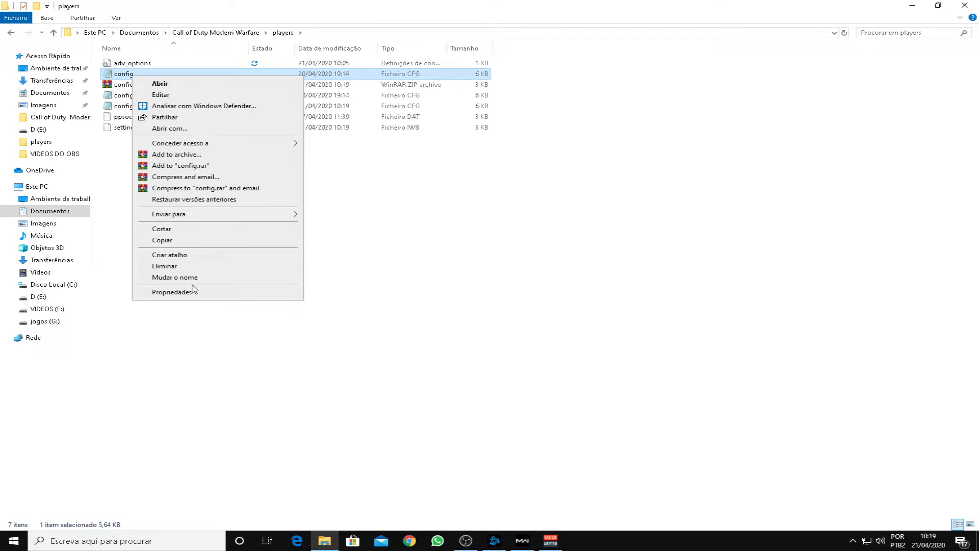
pyautogui.click(171, 292)
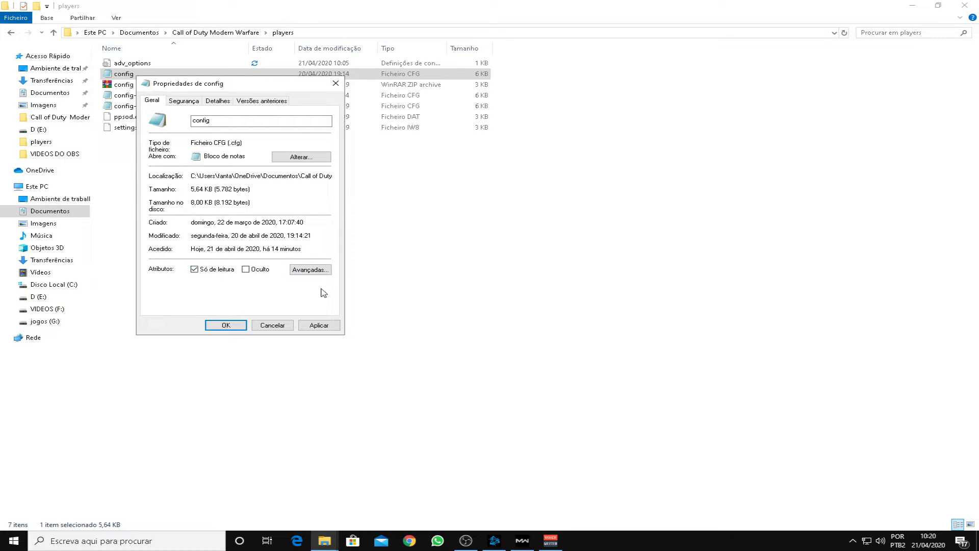
pyautogui.click(235, 323)
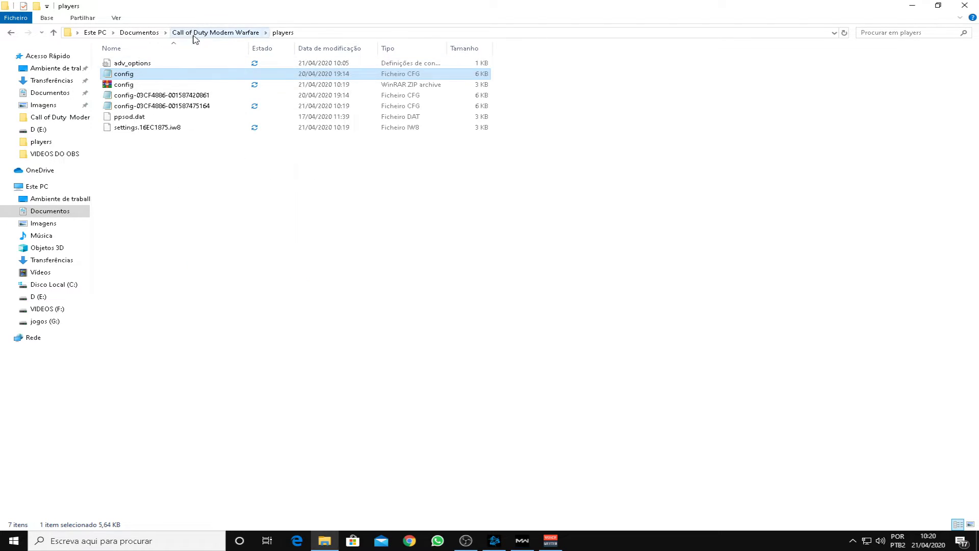
pyautogui.click(126, 98)
pyautogui.rightClick(126, 98)
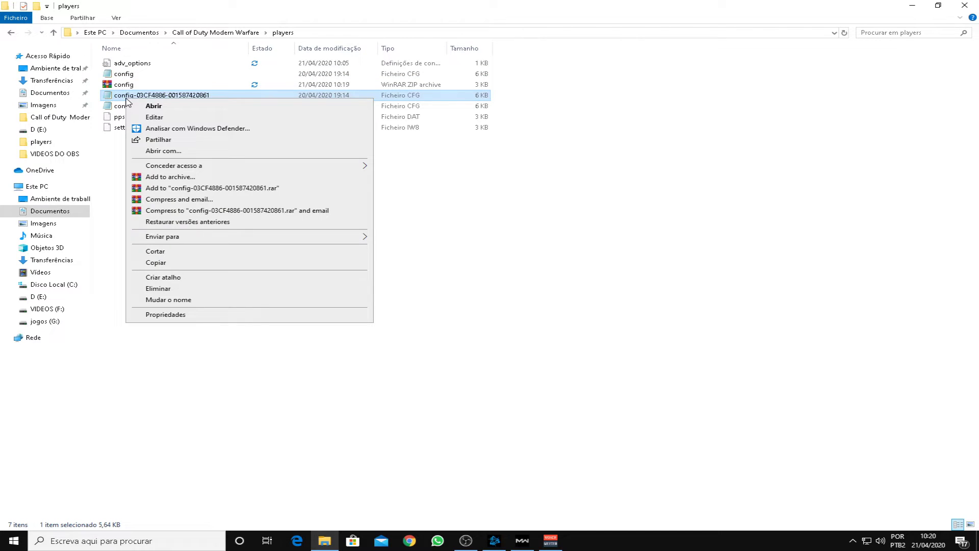
pyautogui.click(170, 314)
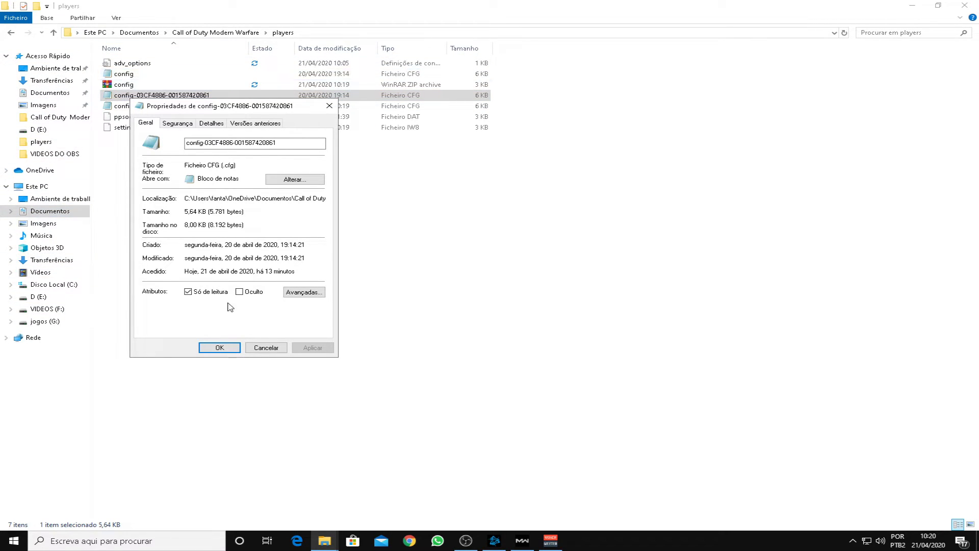
pyautogui.click(266, 348)
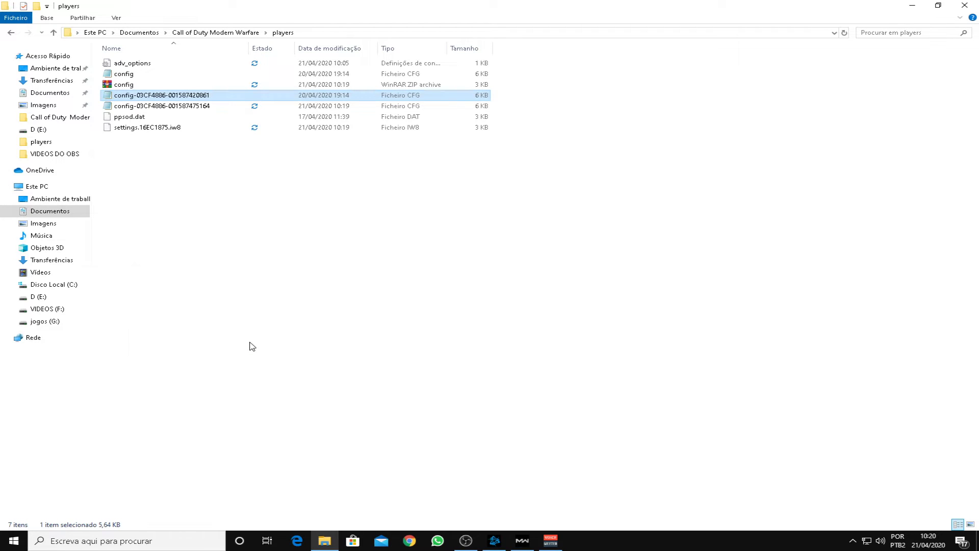
# Close the File Explorer and Blizzard launcher windows to return to the Warzone lobby
pyautogui.click(965, 6)
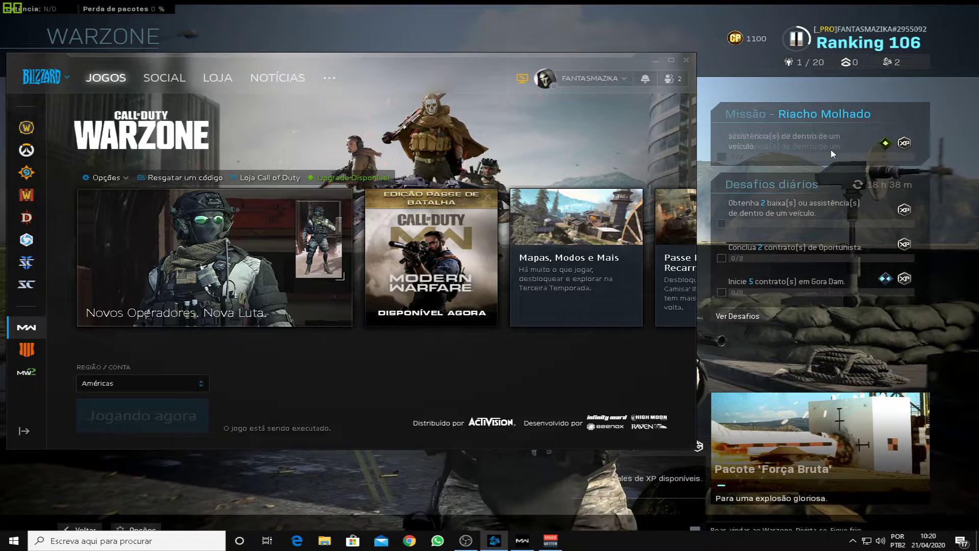
pyautogui.click(689, 60)
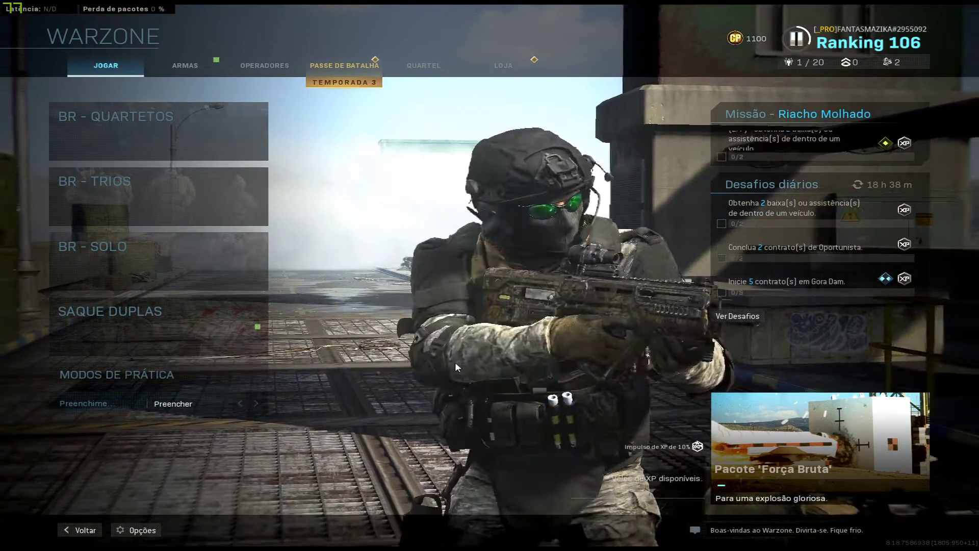
# In the NVIDIA game filter (Filtro do jogo), preview style 3, select style 1 and close the overlay
pyautogui.hotkey('alt', 'z')
pyautogui.click(237, 167)
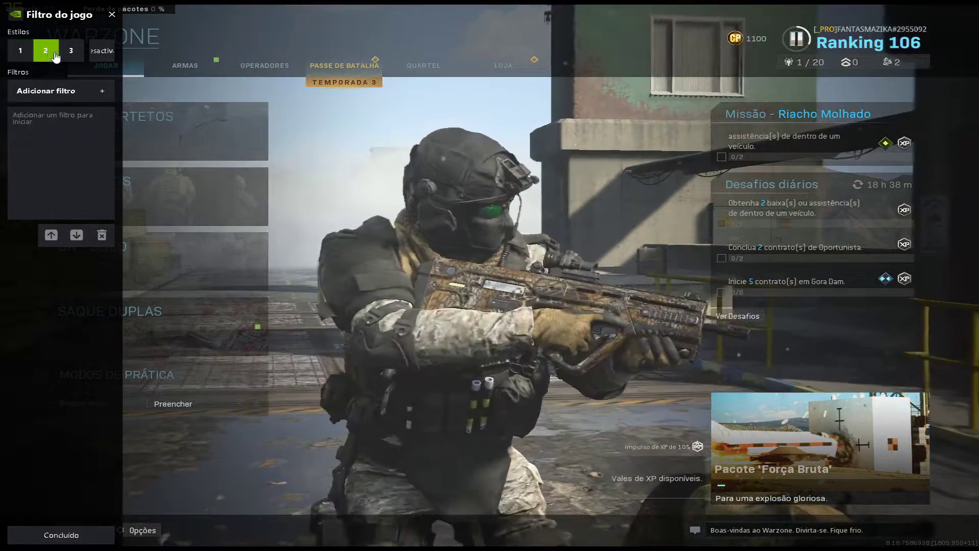
pyautogui.click(70, 50)
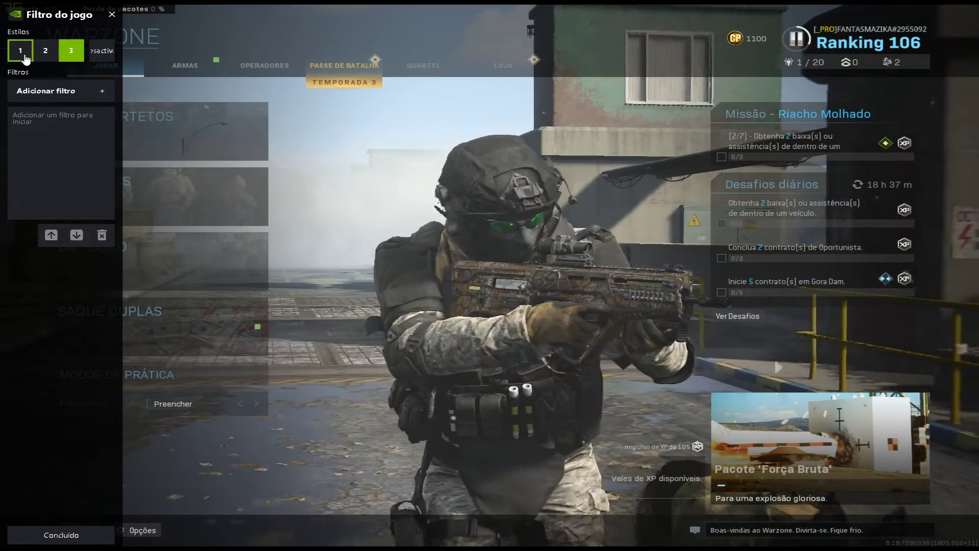
pyautogui.click(20, 51)
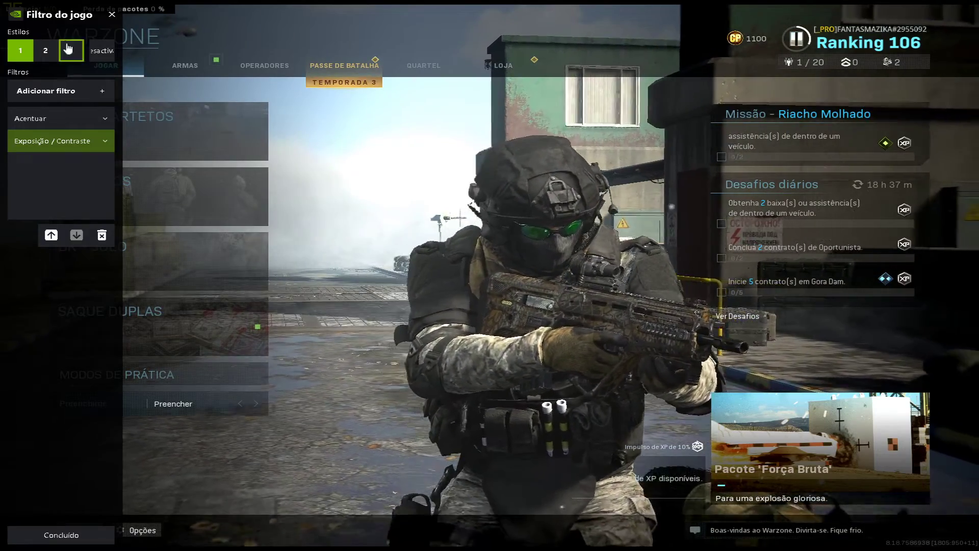
pyautogui.click(111, 14)
pyautogui.hotkey('alt', 'z')
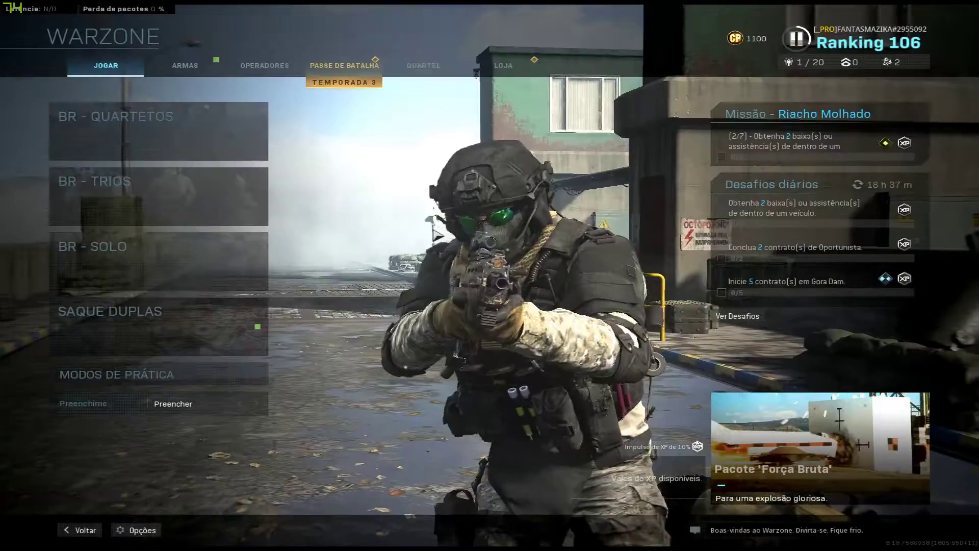